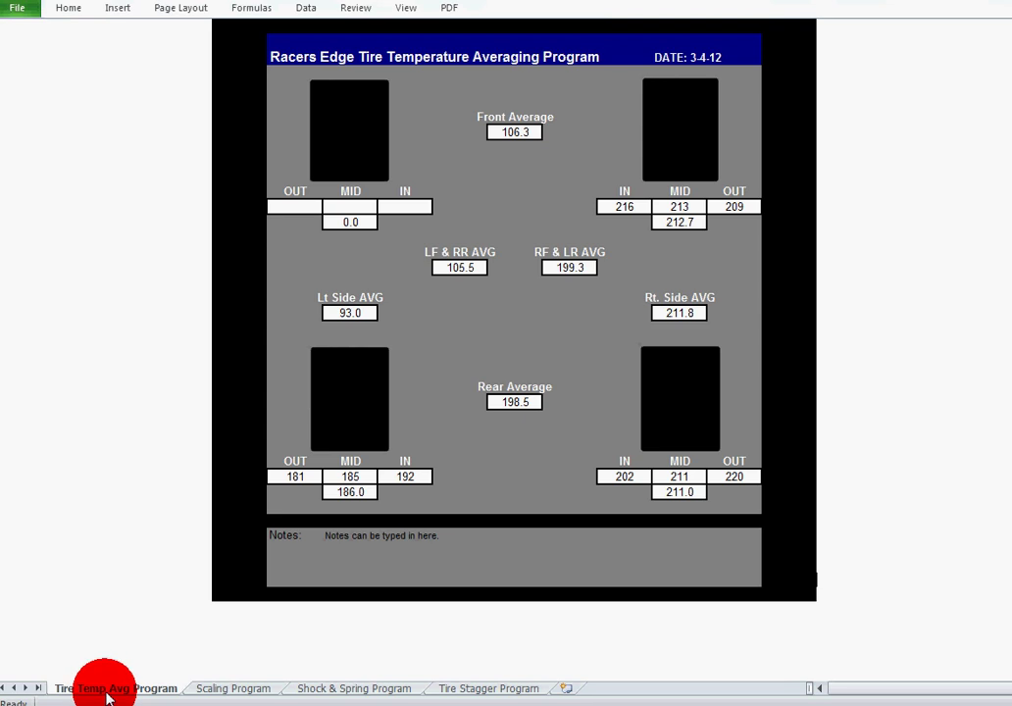
Step: Look through the Scaling, Shock & Spring and Tire Stagger program sheets and return to the Tire Temp Avg Program sheet
{"action": "left_click", "coordinate": [225, 692]}
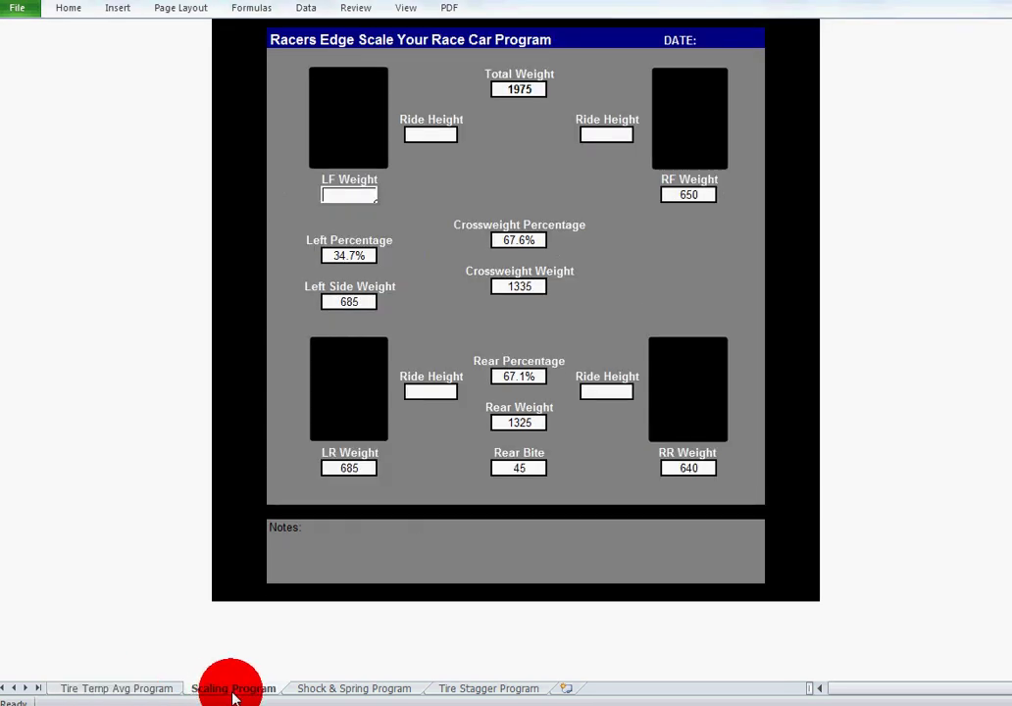
{"action": "left_click", "coordinate": [335, 691]}
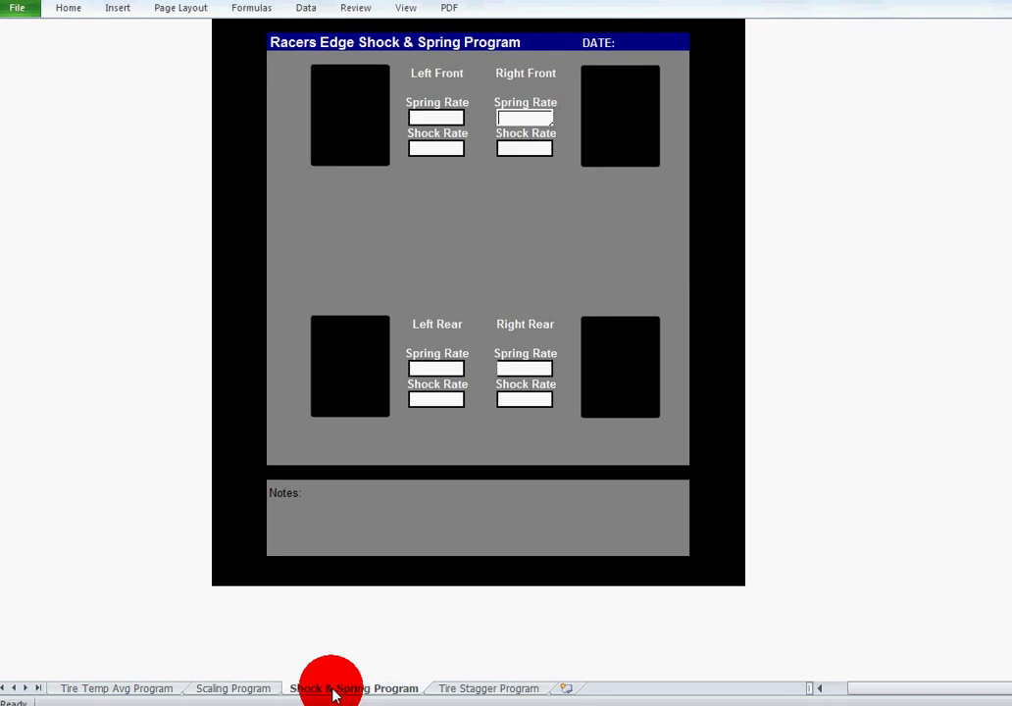
{"action": "left_click", "coordinate": [464, 691]}
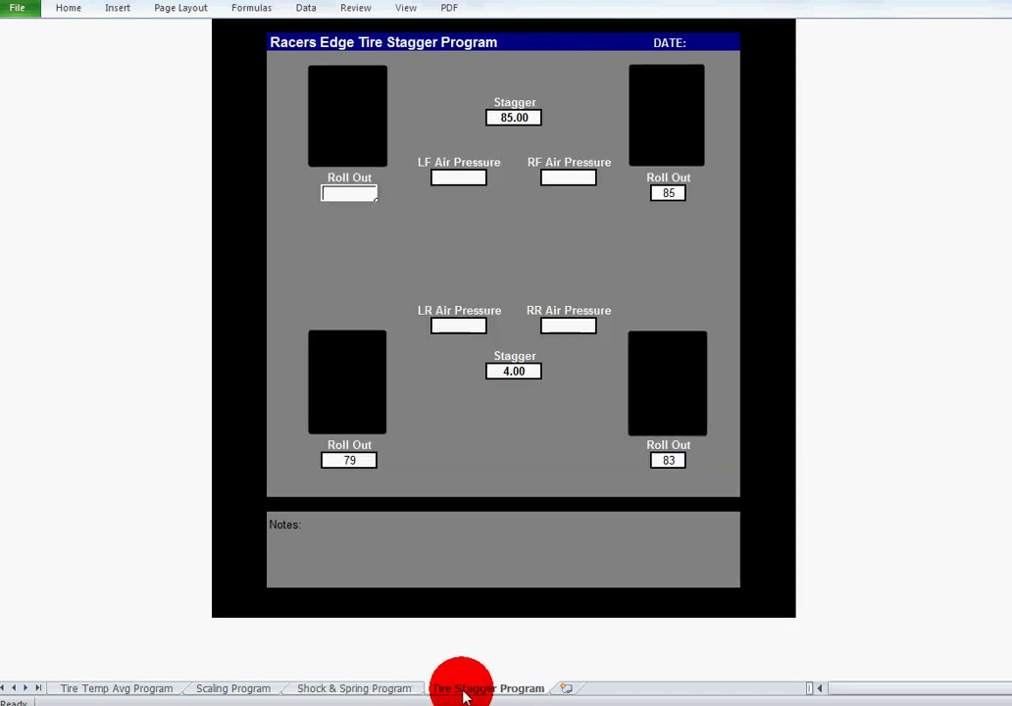
{"action": "left_click", "coordinate": [128, 691]}
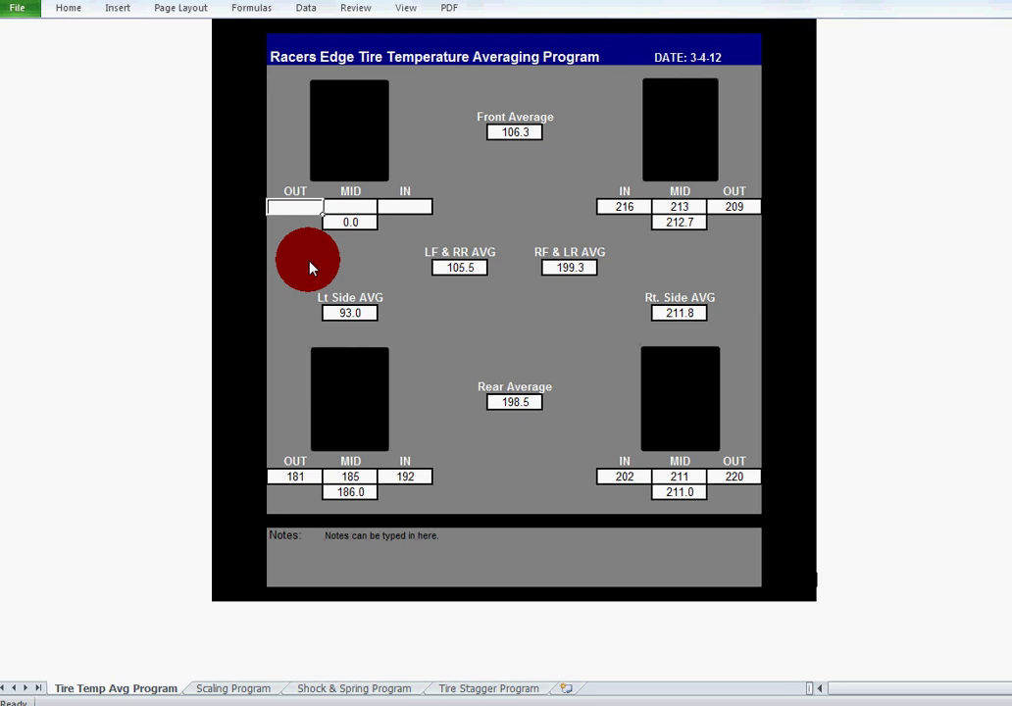
{"action": "left_click", "coordinate": [301, 222]}
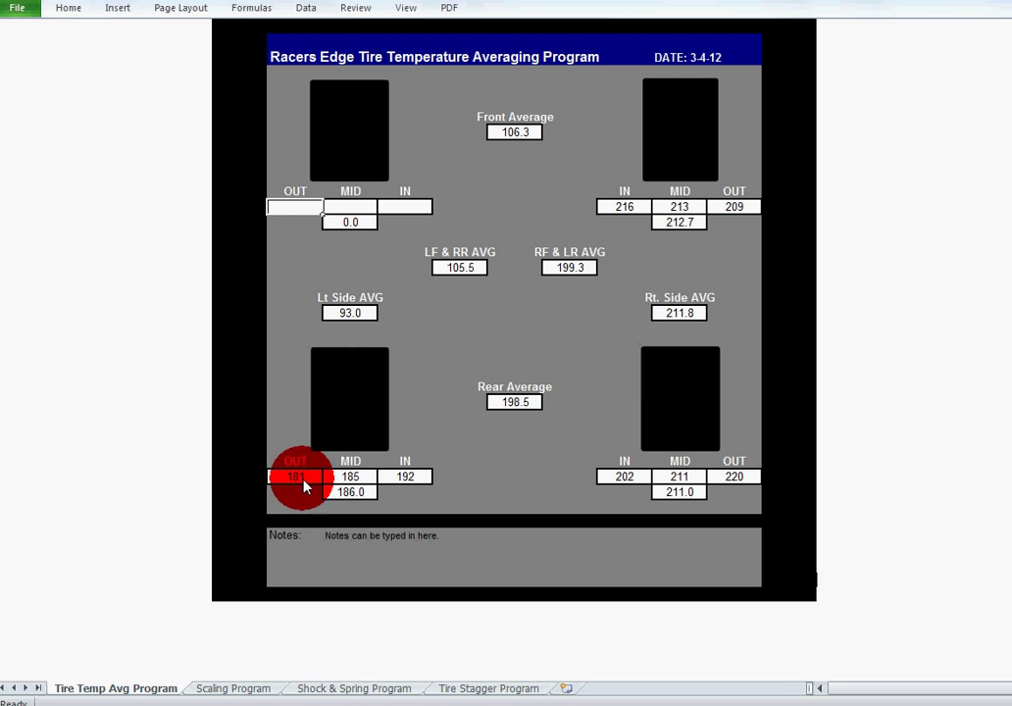
{"action": "left_click", "coordinate": [687, 484]}
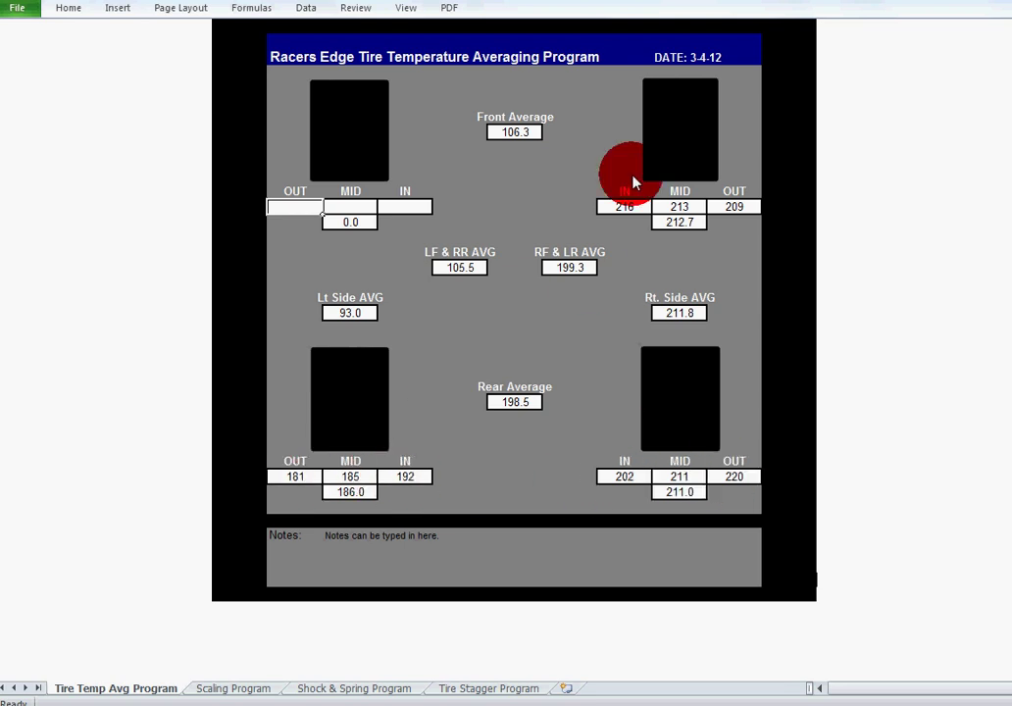
{"action": "left_click", "coordinate": [636, 210]}
{"action": "left_click", "coordinate": [627, 203]}
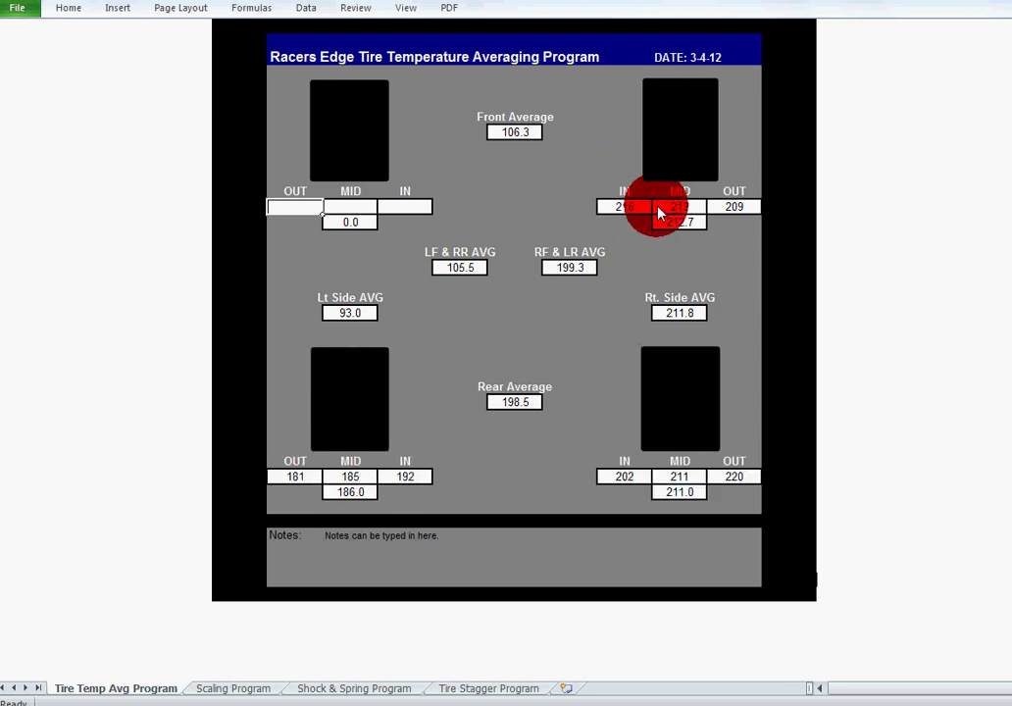
{"action": "left_click", "coordinate": [630, 208]}
Step: Enter the left front tire temperatures as 180 for OUT, 185 for MID and 190 for IN
{"action": "left_click", "coordinate": [308, 221]}
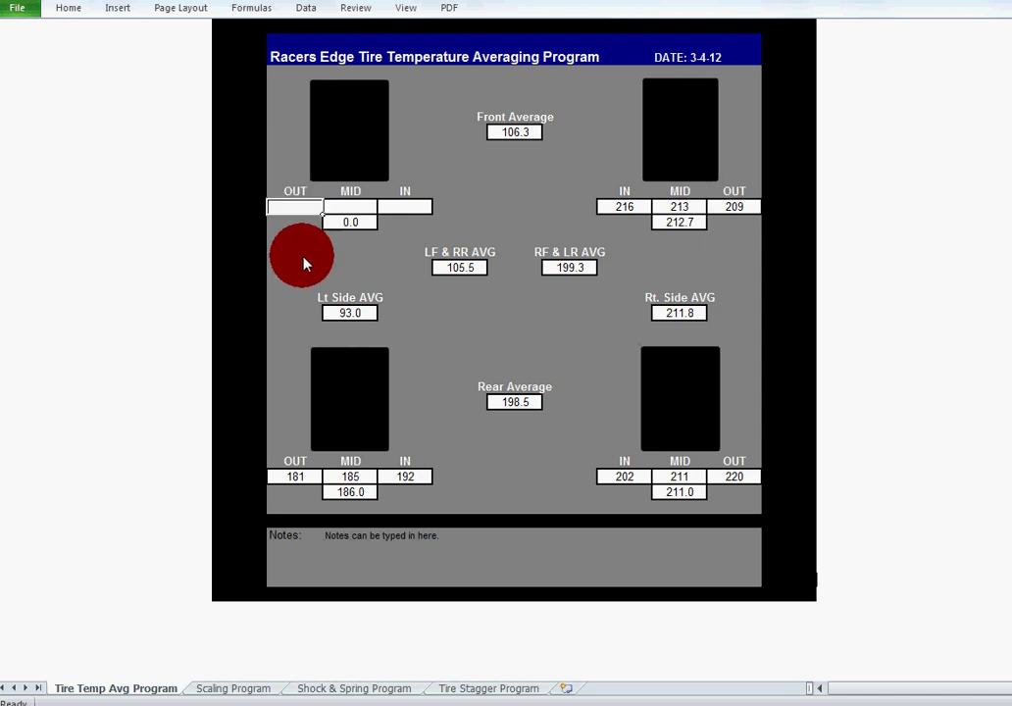
{"action": "type", "text": "180"}
{"action": "left_click", "coordinate": [358, 208]}
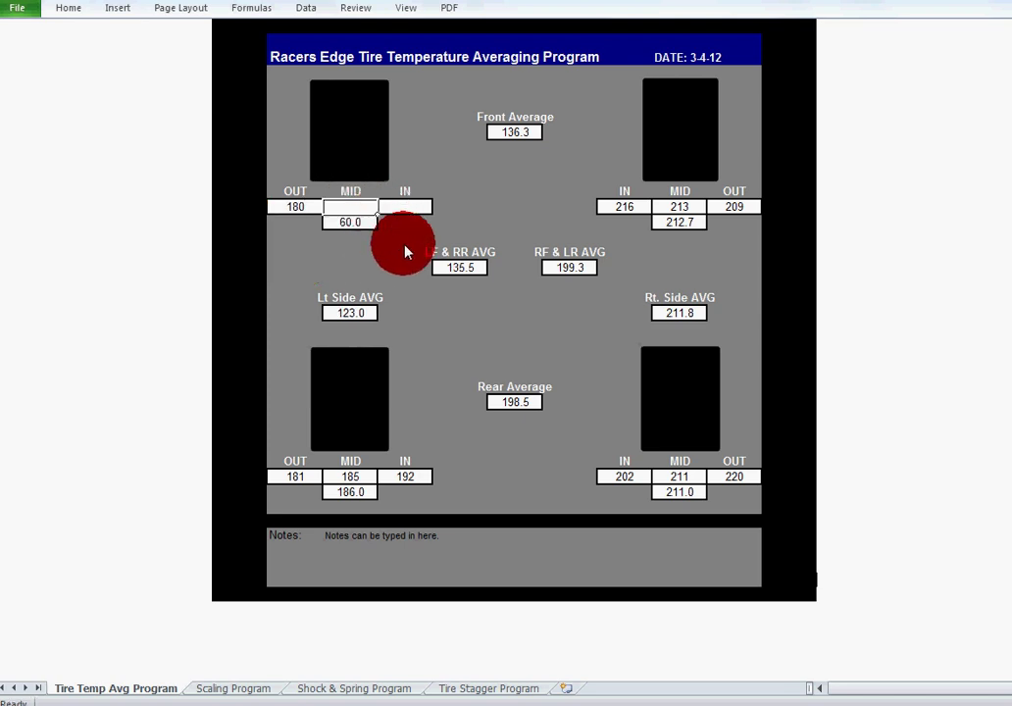
{"action": "type", "text": "185"}
{"action": "left_click", "coordinate": [408, 209]}
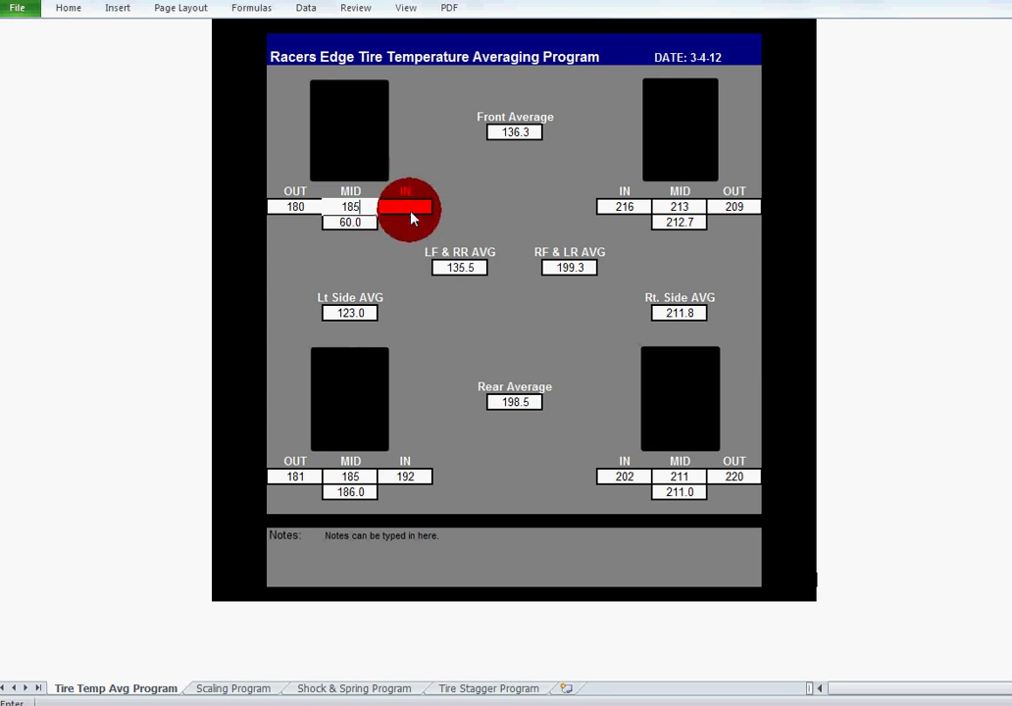
{"action": "type", "text": "190"}
{"action": "left_click", "coordinate": [523, 199]}
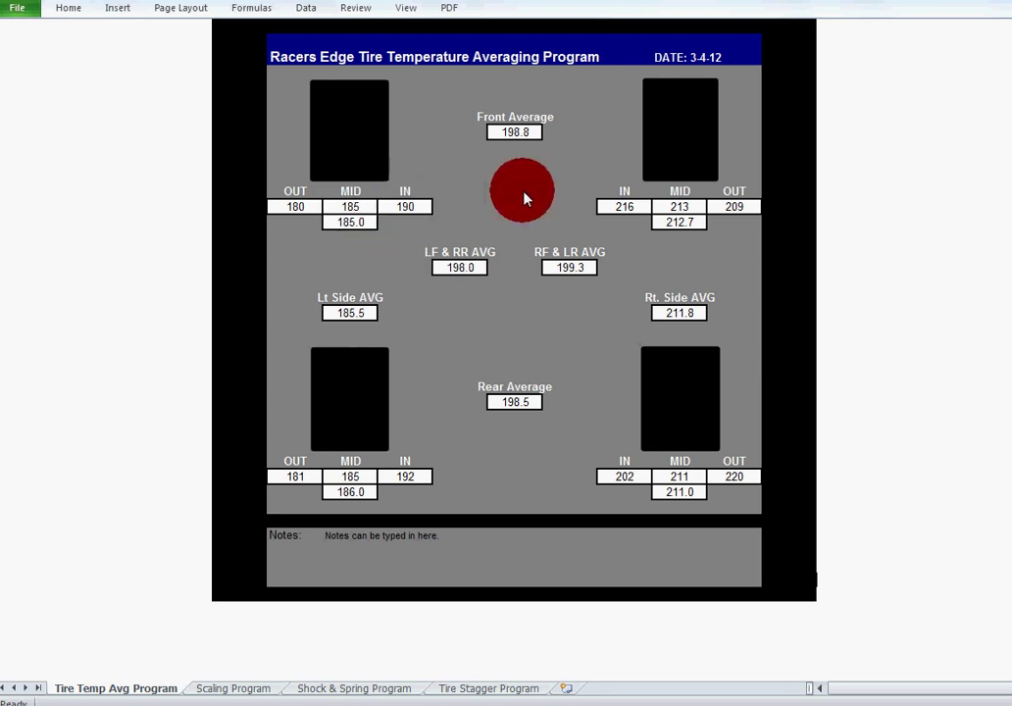
{"action": "left_click", "coordinate": [362, 207]}
{"action": "left_click", "coordinate": [386, 216]}
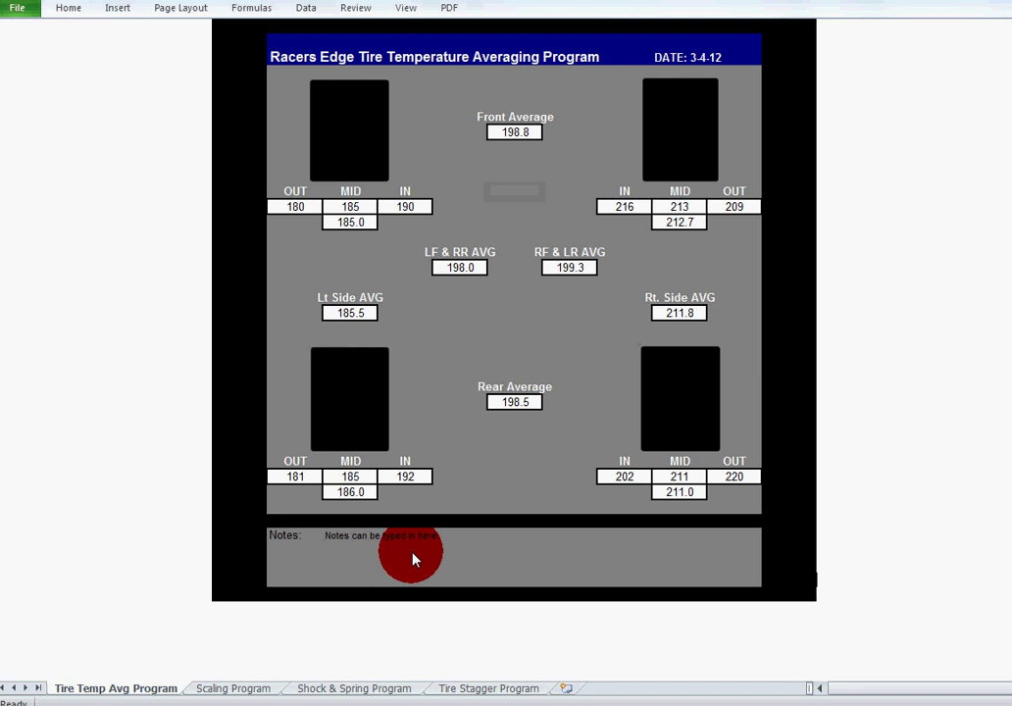
Step: Set the LF Weight to 680 on the Scaling Program sheet
{"action": "left_click", "coordinate": [256, 692]}
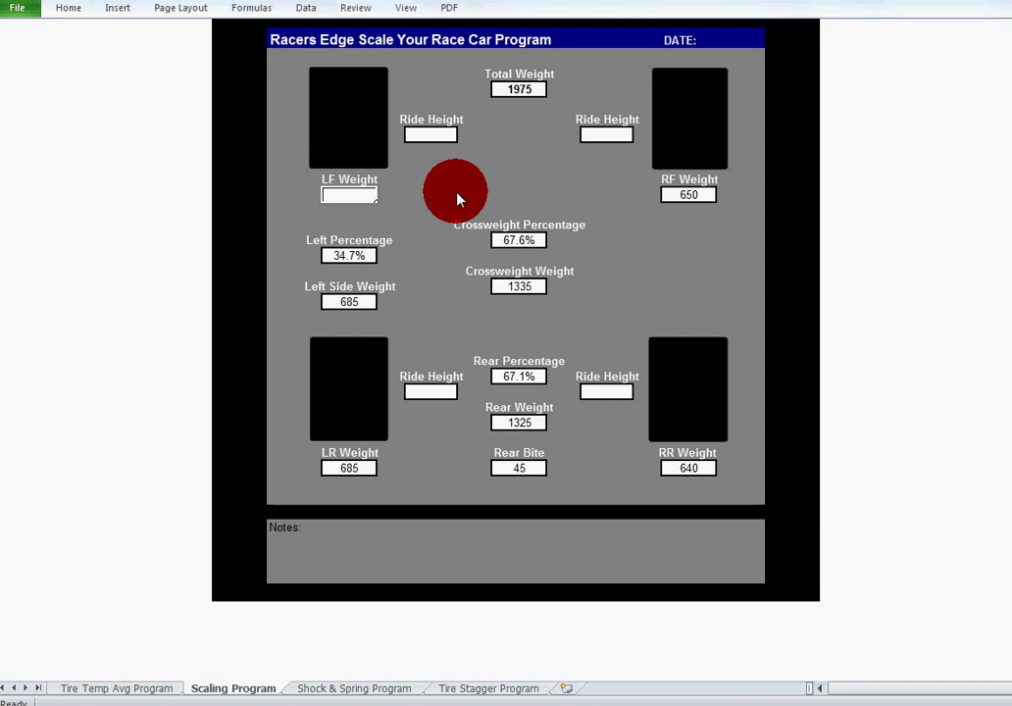
{"action": "type", "text": "680"}
{"action": "key", "text": "Return"}
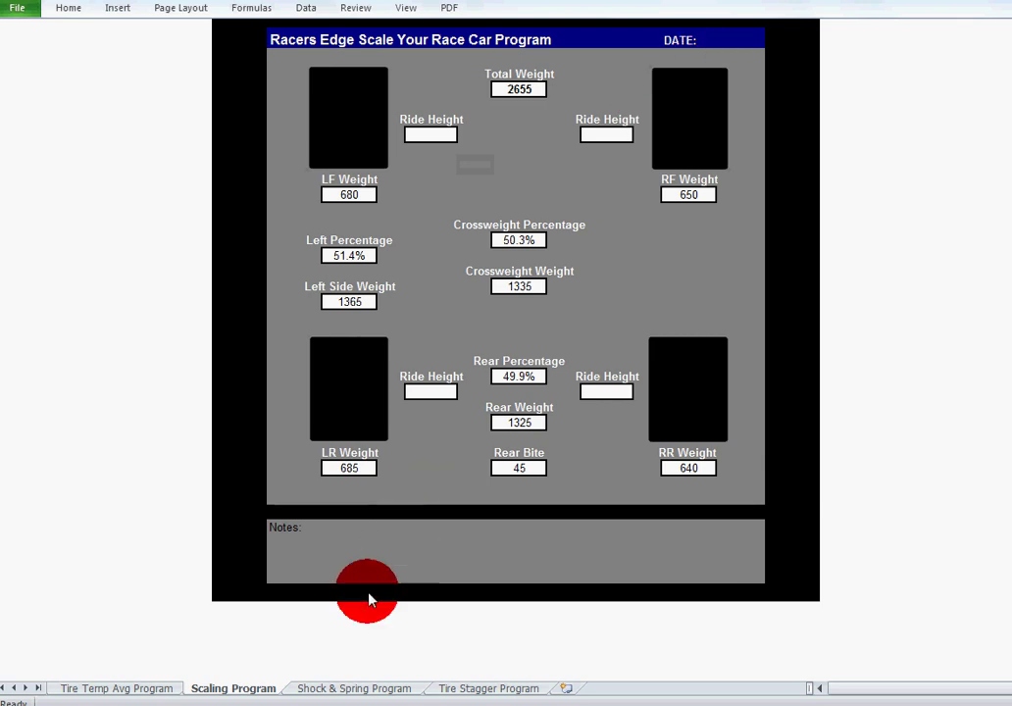
Step: View the Shock & Spring Program sheet and set the left front tire's Roll Out to 81 on the Tire Stagger Program sheet
{"action": "left_click", "coordinate": [359, 692]}
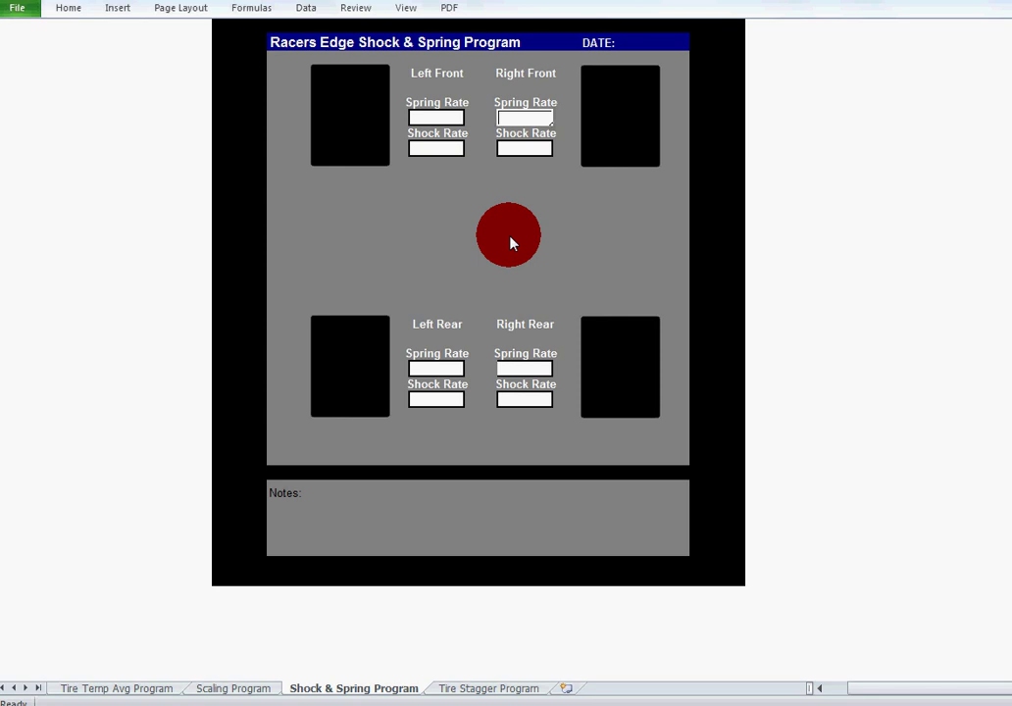
{"action": "left_click", "coordinate": [510, 690]}
{"action": "left_click", "coordinate": [341, 202]}
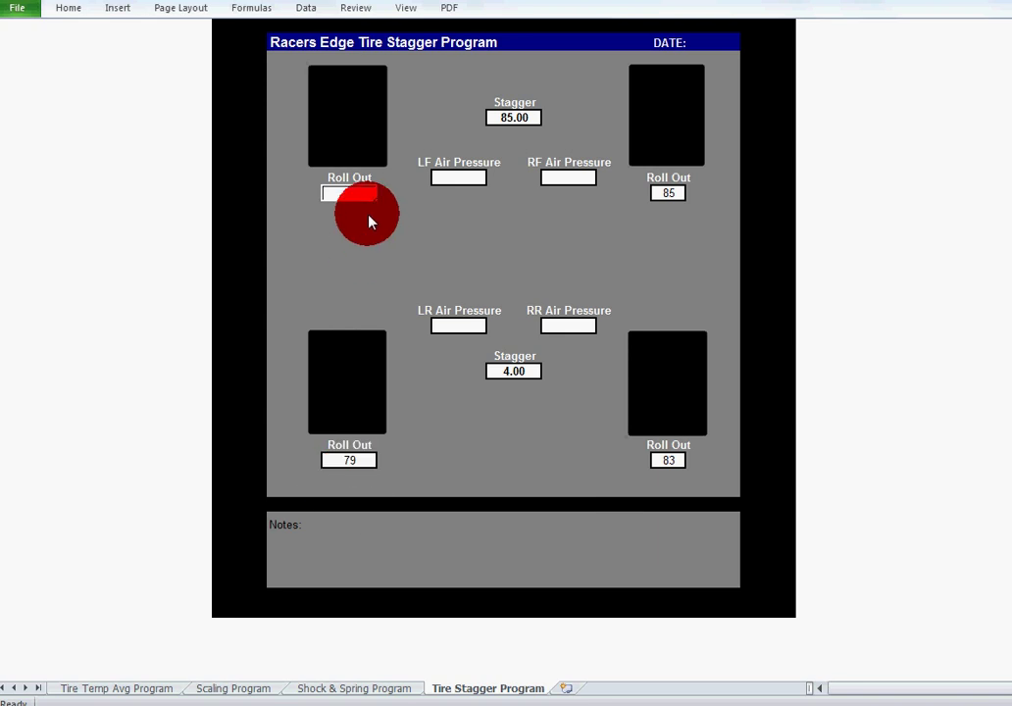
{"action": "left_click", "coordinate": [355, 202]}
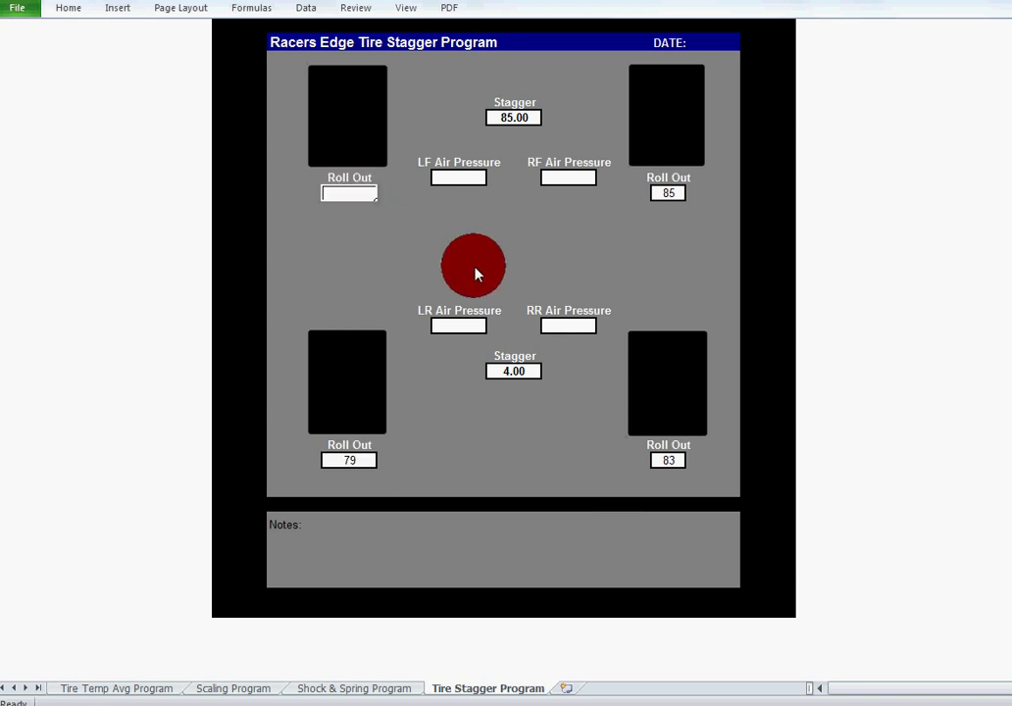
{"action": "type", "text": "81"}
{"action": "key", "text": "Return"}
{"action": "left_click", "coordinate": [519, 129]}
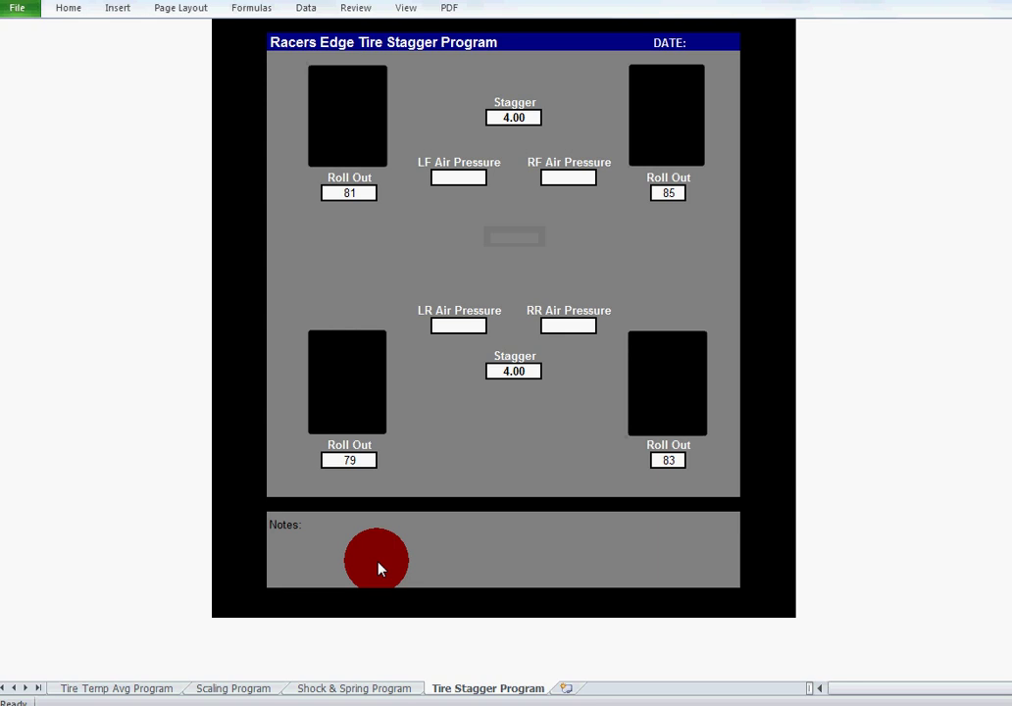
Step: Save a copy of the workbook in the 2012 folder under the file name "Park Jefferson 3-4-12"
{"action": "left_click", "coordinate": [19, 9]}
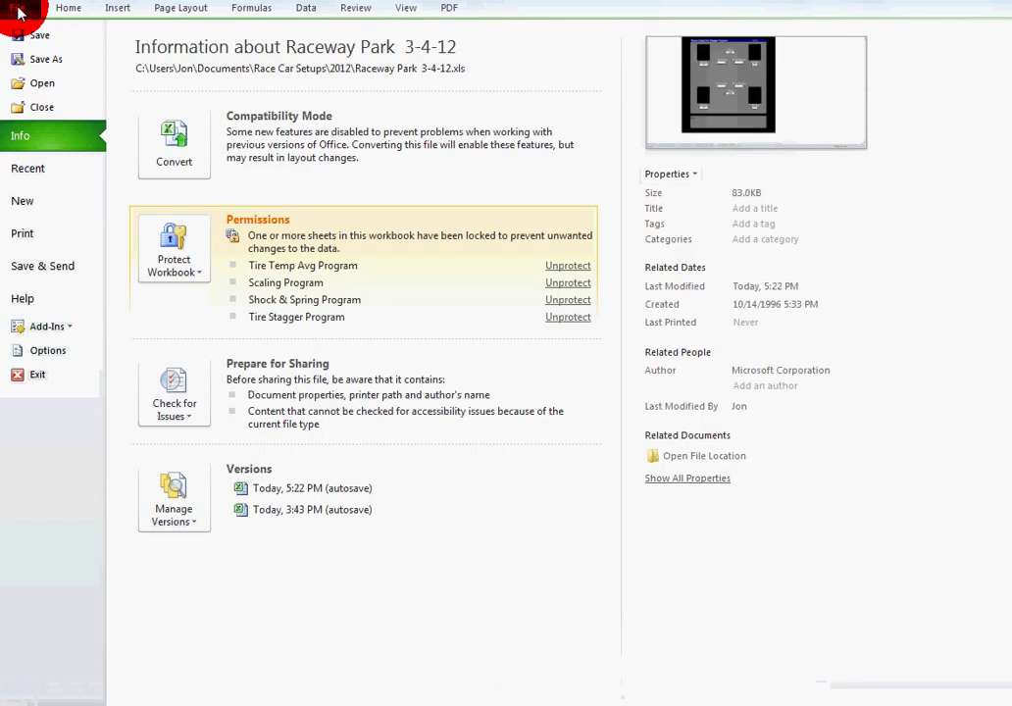
{"action": "left_click", "coordinate": [43, 62]}
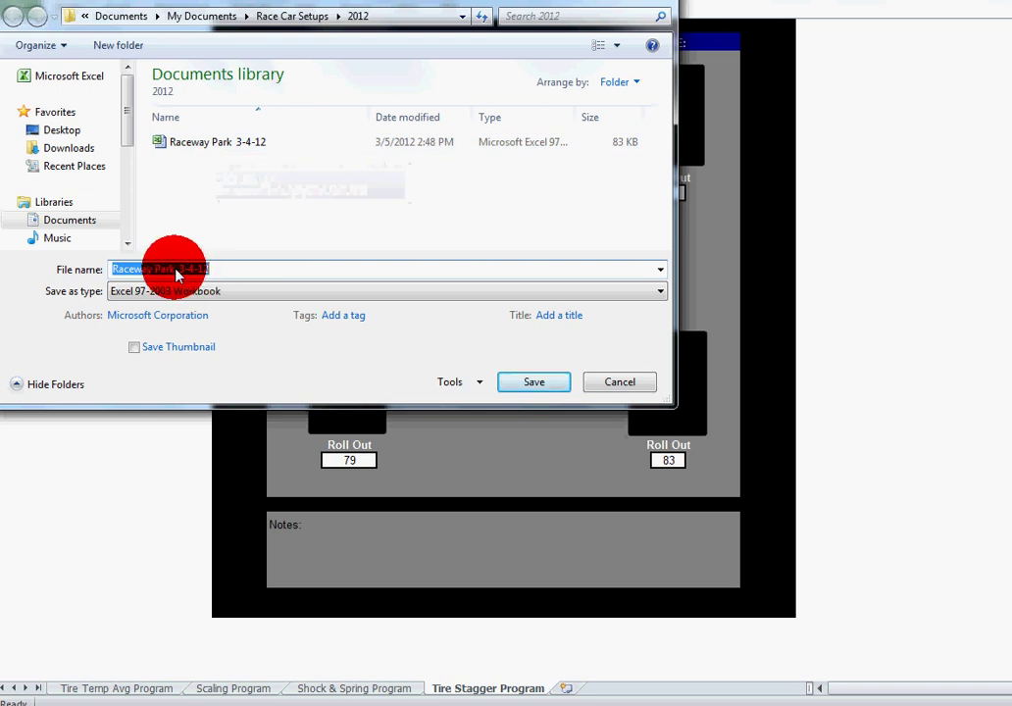
{"action": "left_click_drag", "start_coordinate": [175, 270], "coordinate": [113, 279]}
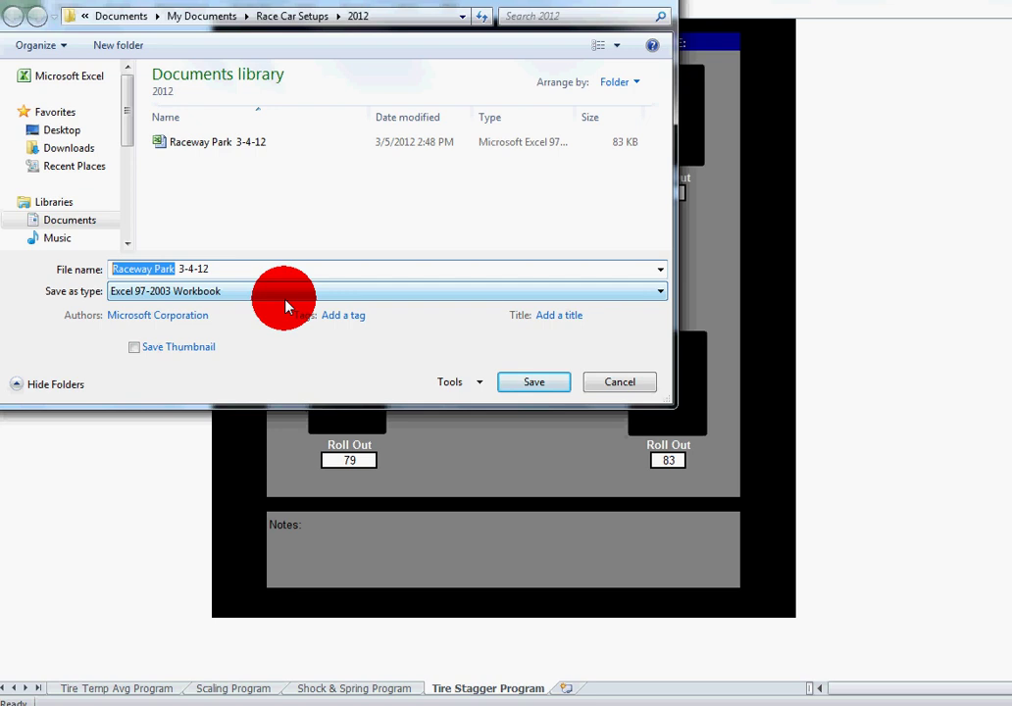
{"action": "type", "text": "Park"}
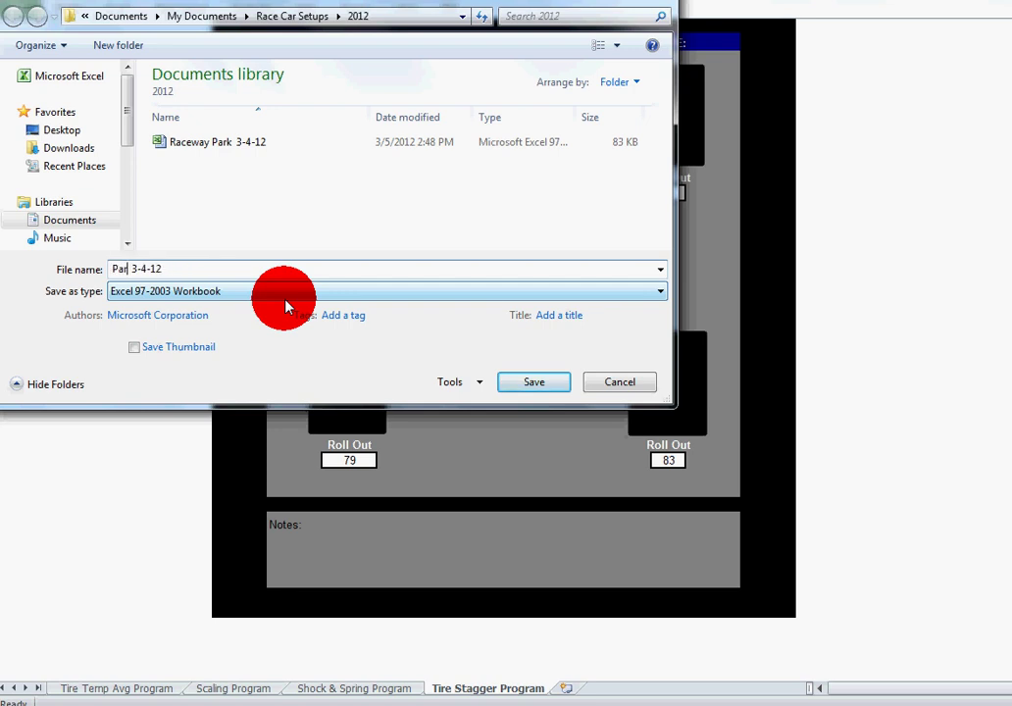
{"action": "type", "text": " jefferson"}
{"action": "left_click", "coordinate": [138, 272]}
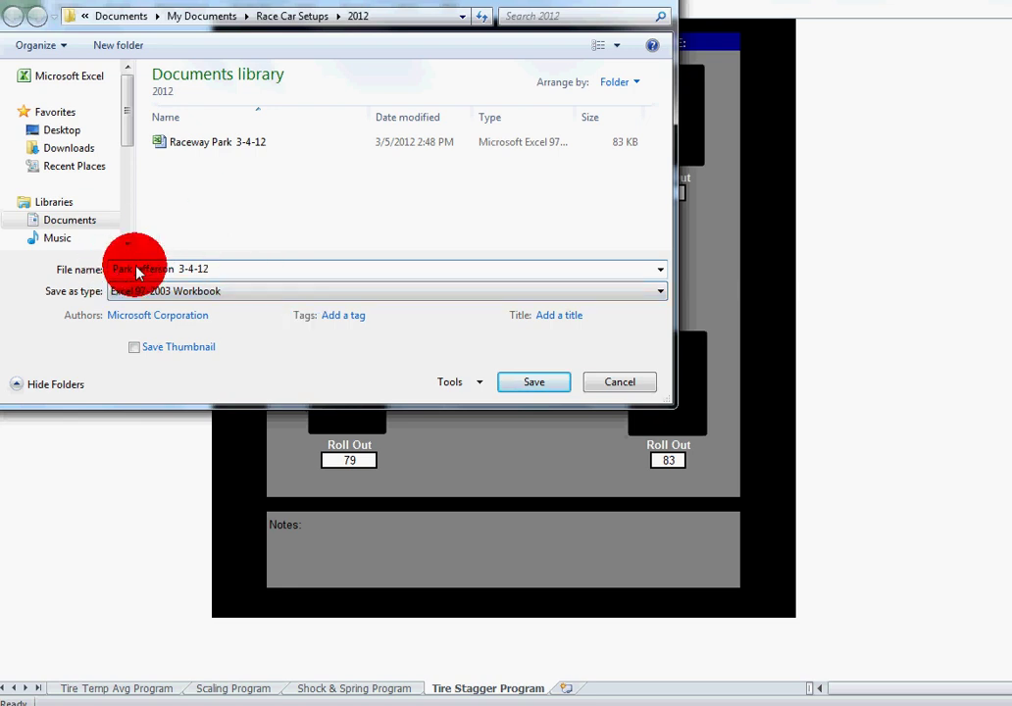
{"action": "key", "text": "BackSpace"}
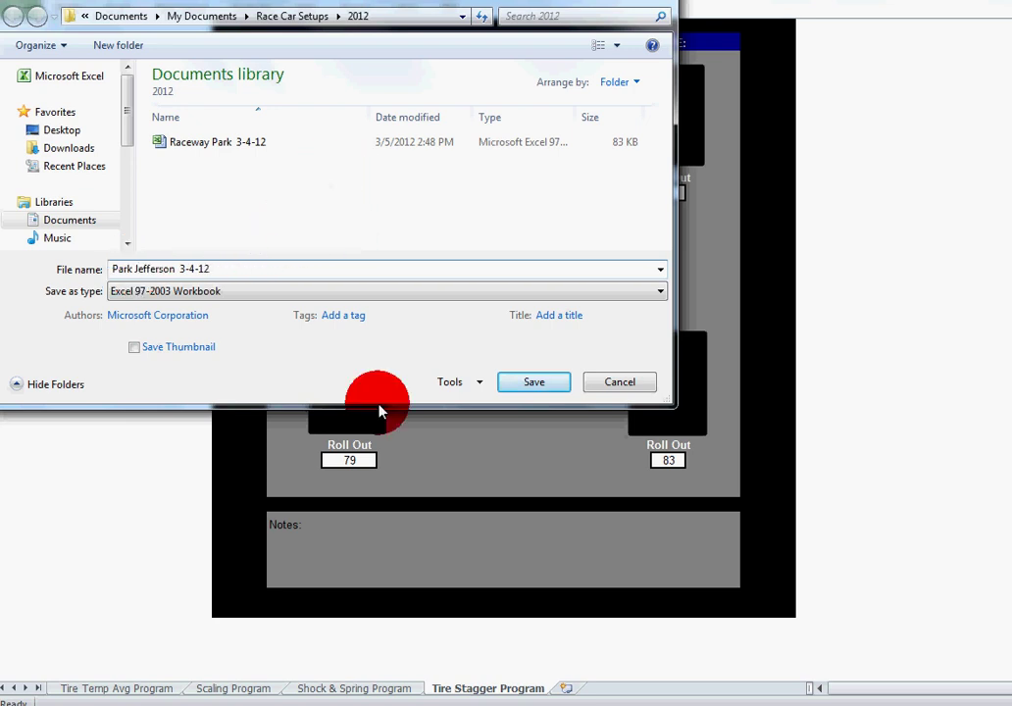
{"action": "left_click", "coordinate": [540, 388]}
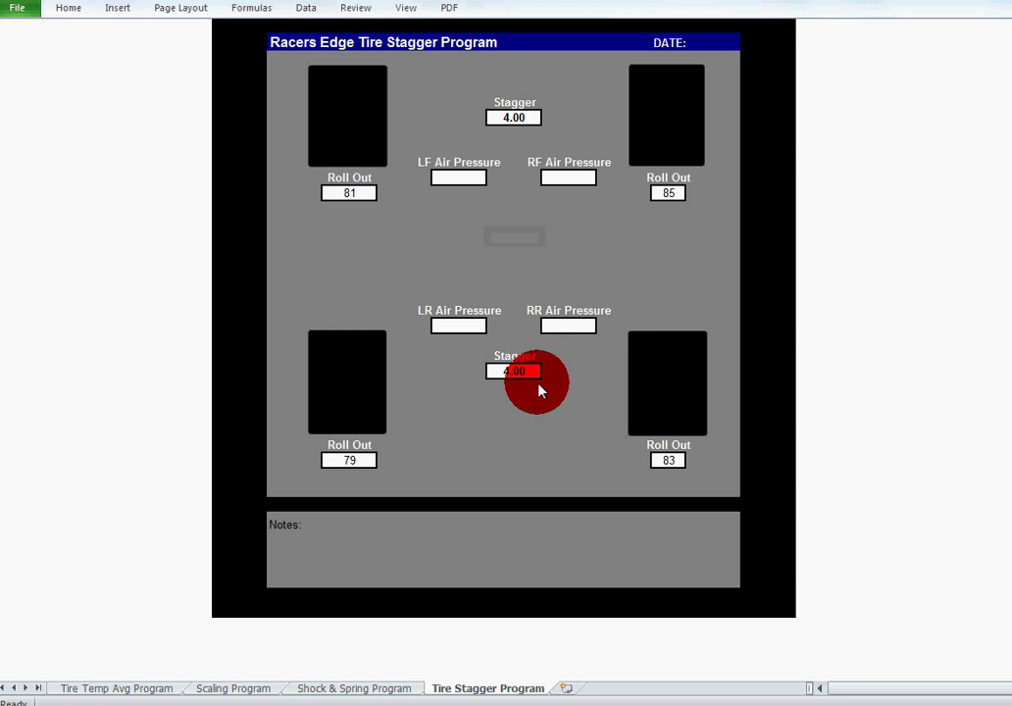
{"action": "left_click", "coordinate": [24, 12]}
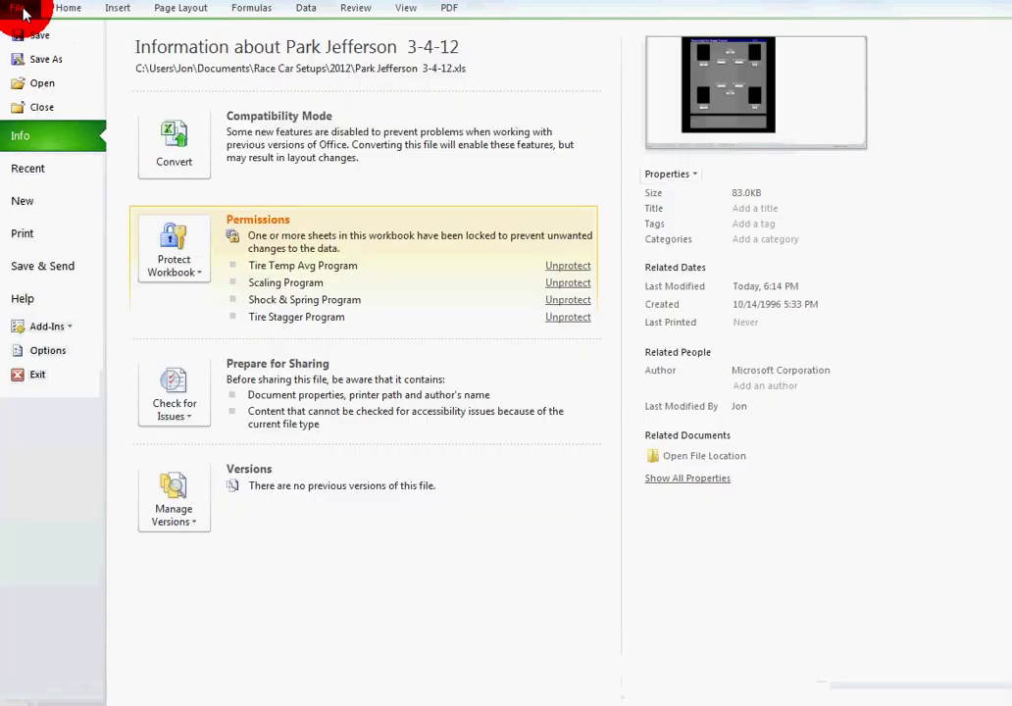
{"action": "left_click", "coordinate": [49, 59]}
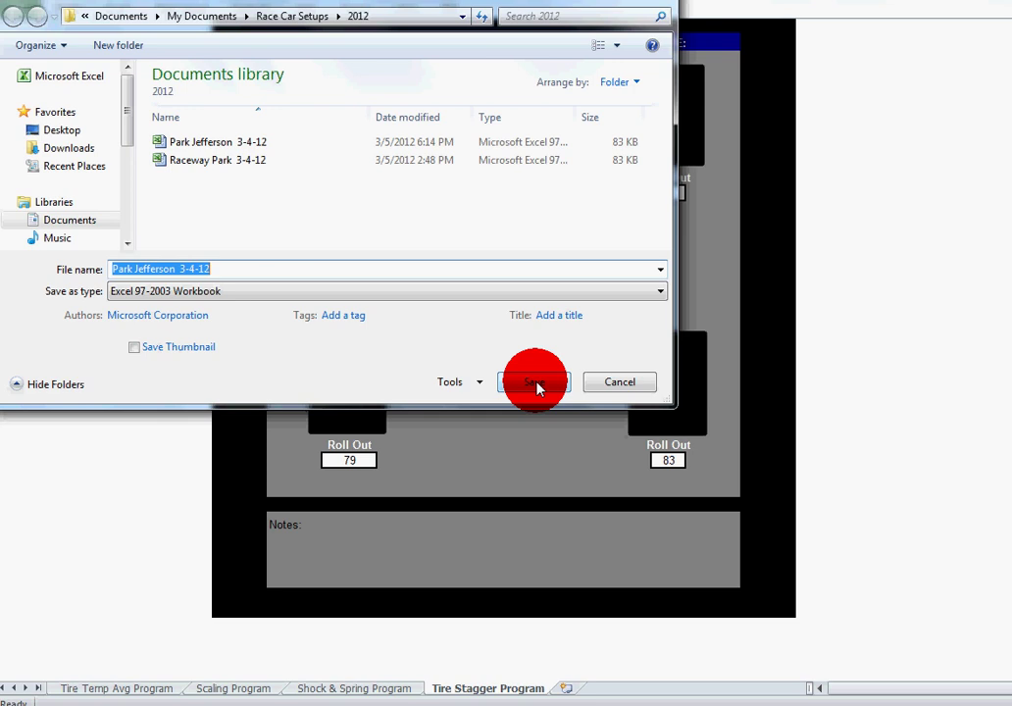
{"action": "left_click", "coordinate": [644, 389]}
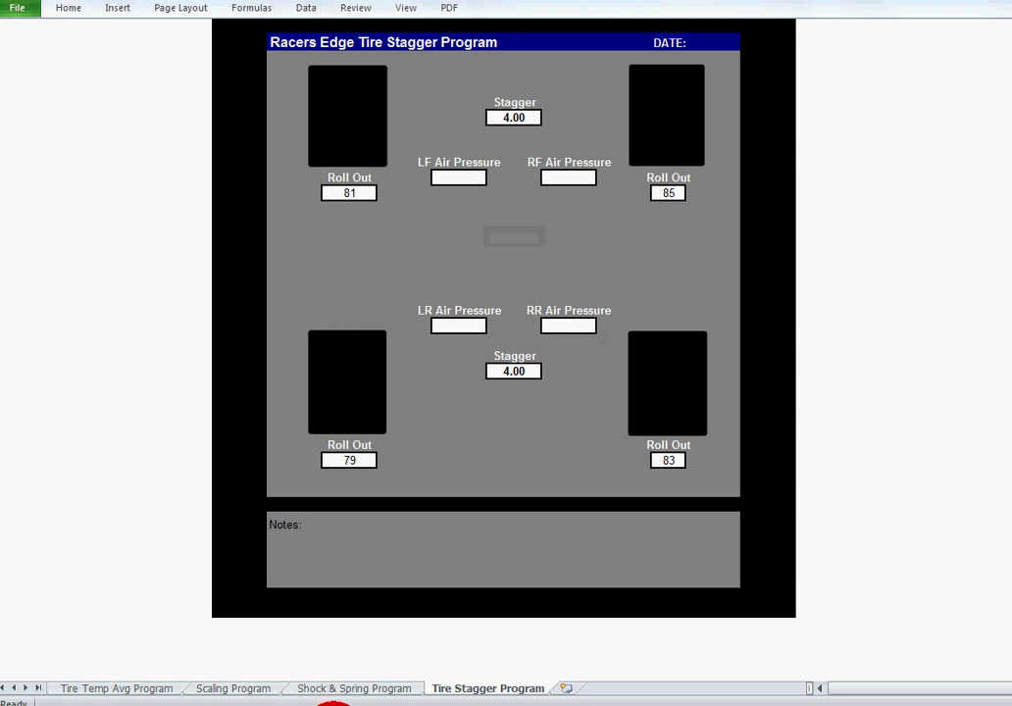
Step: Switch to the Word document showing where to get the Racers Edge Race Car Setup Program Software
{"action": "left_click", "coordinate": [331, 705]}
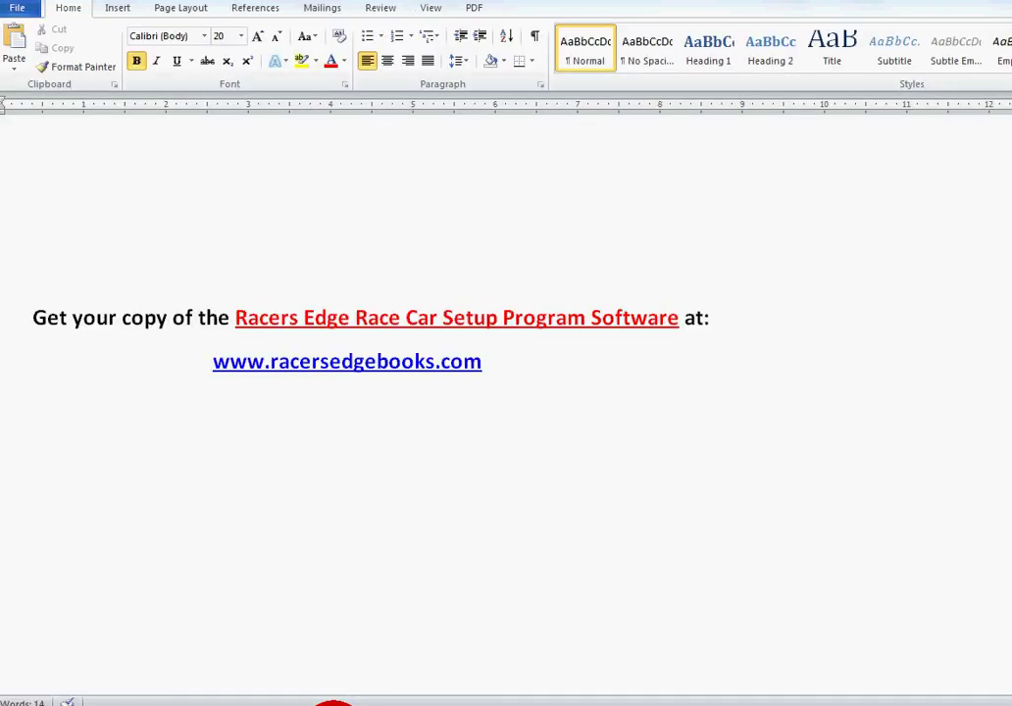